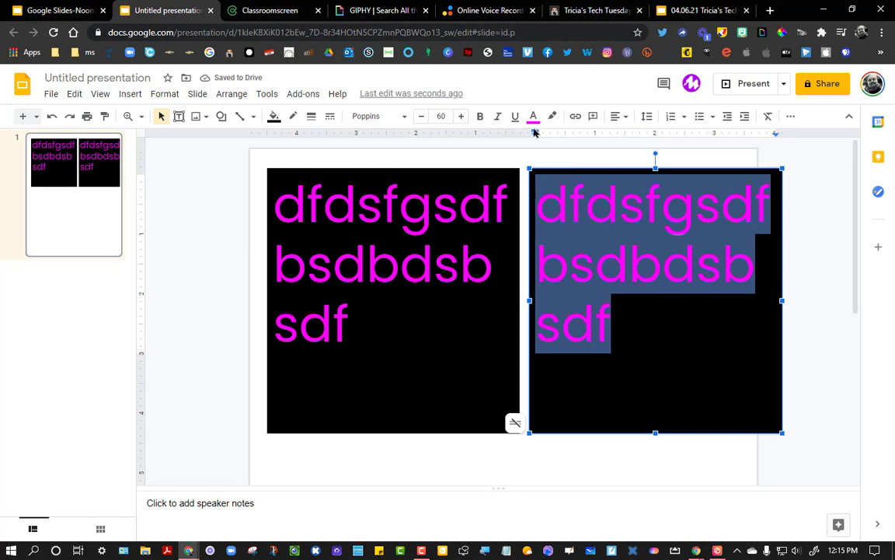
# - Color the text in the second black text box green and shrink the box to fit within the page
pyautogui.click(533, 117)
pyautogui.click(592, 156)
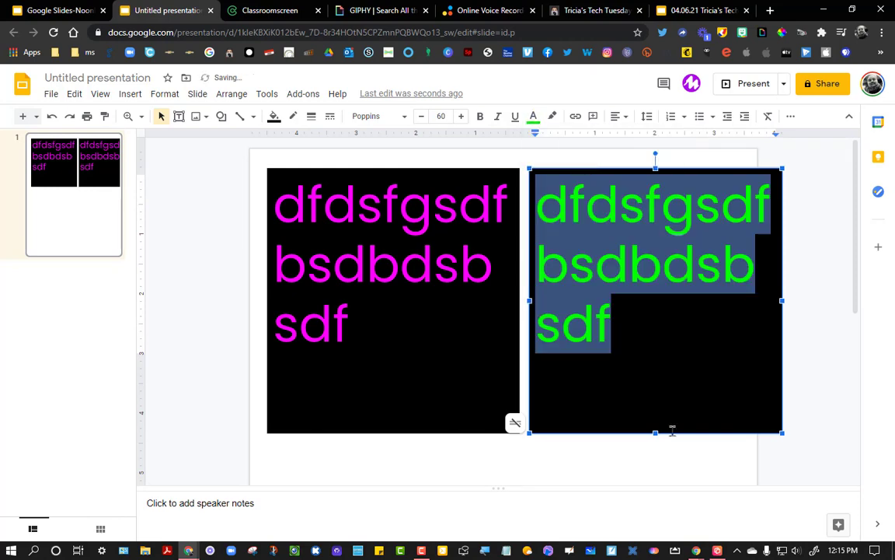
pyautogui.click(813, 408)
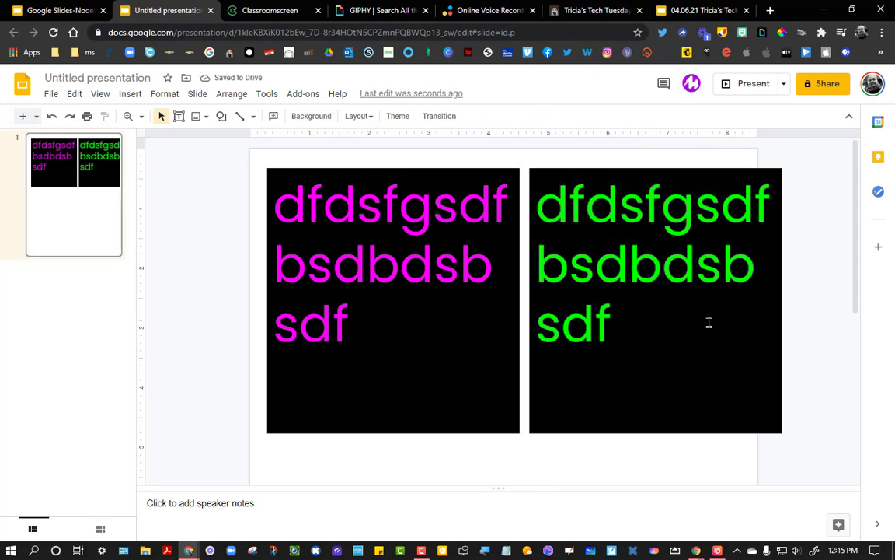
pyautogui.click(660, 378)
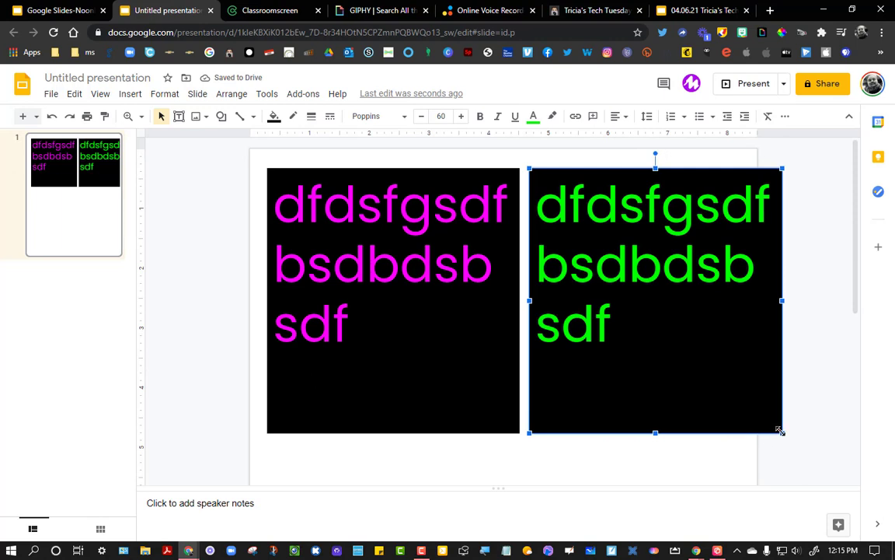
pyautogui.moveTo(780, 430); pyautogui.dragTo(736, 384)
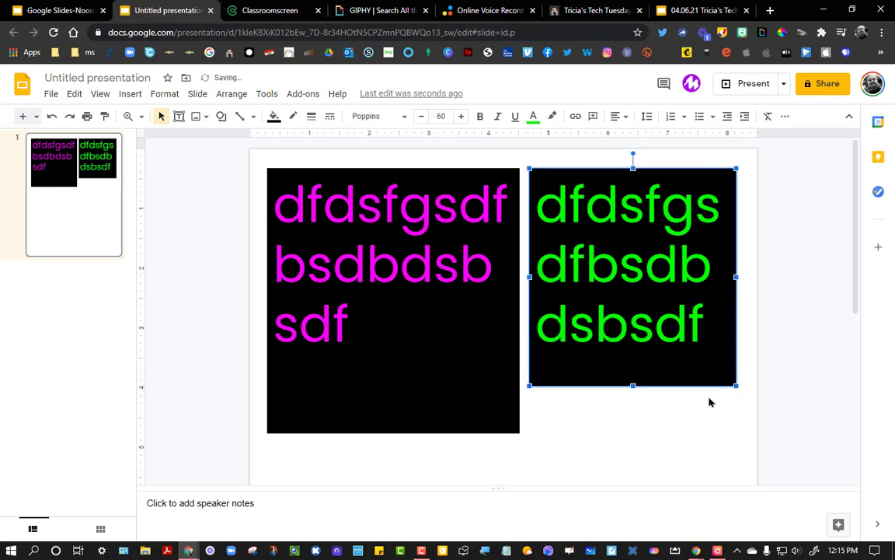
# - Examine the size and rotation format options of the text box with magenta text
pyautogui.click(479, 174)
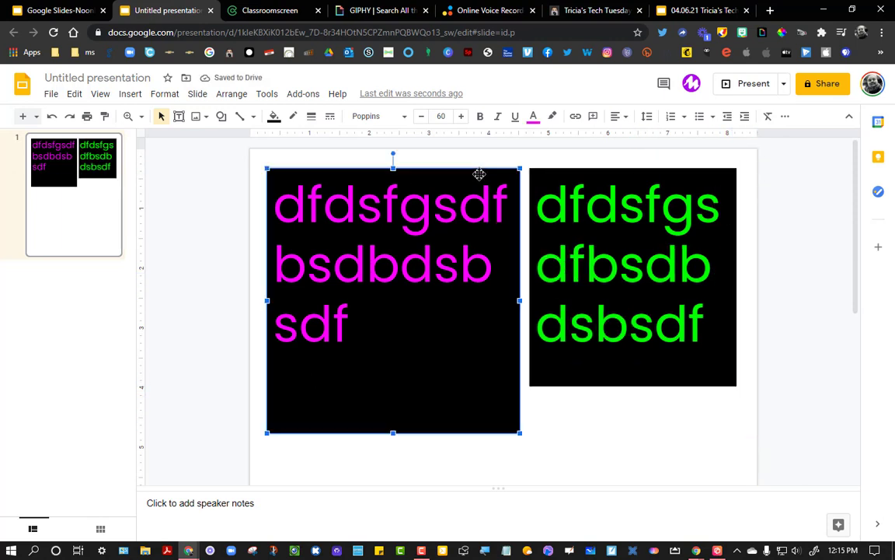
pyautogui.click(787, 119)
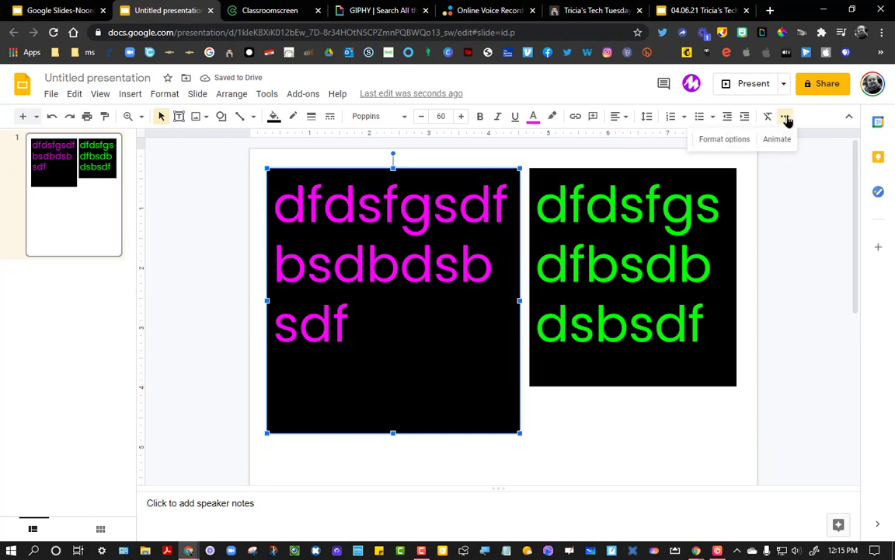
pyautogui.click(735, 140)
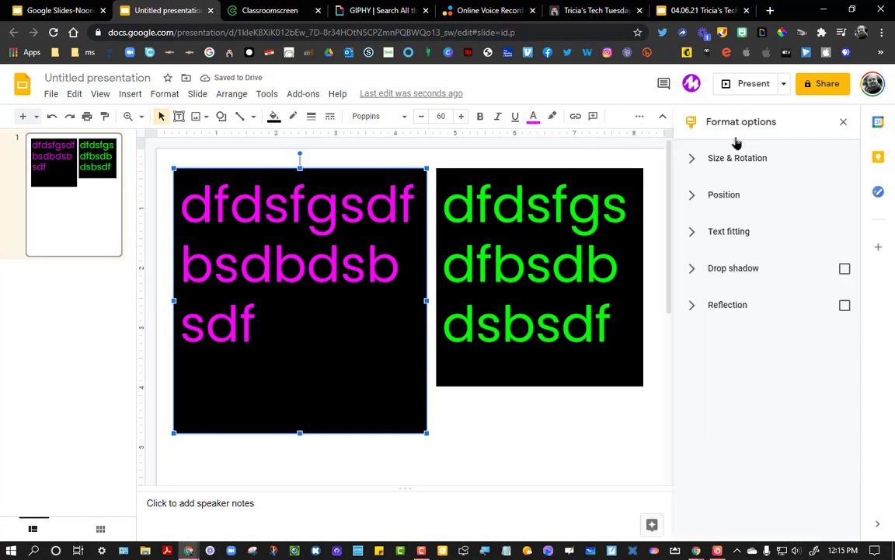
pyautogui.click(689, 164)
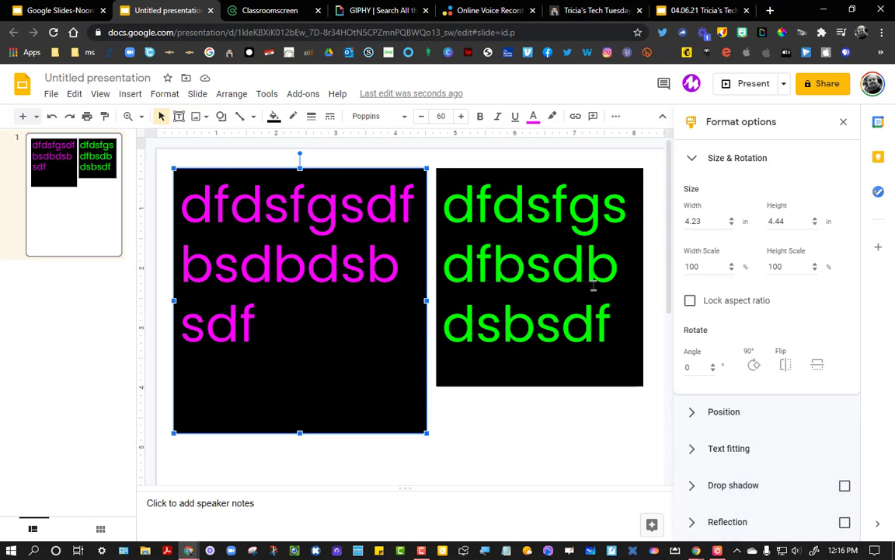
pyautogui.click(844, 121)
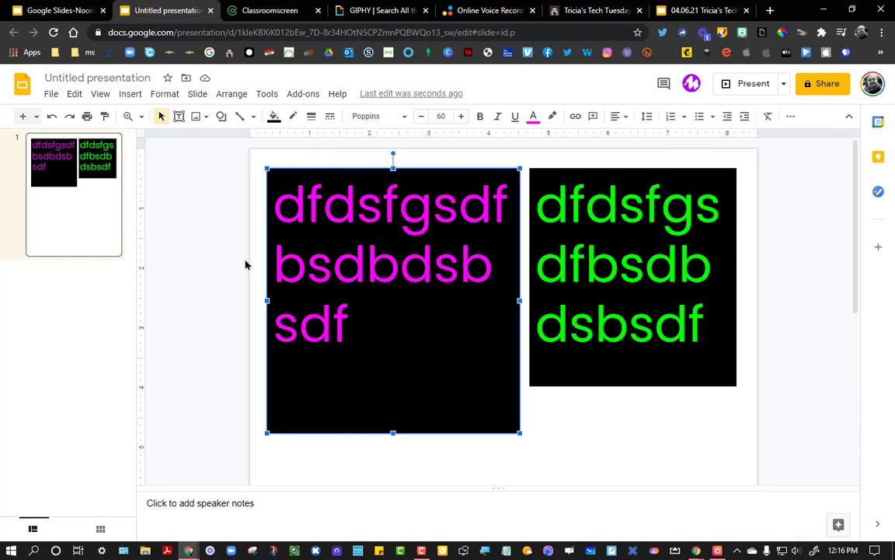
# - Search the web for images of "transparent png apple" from within the presentation
pyautogui.click(205, 117)
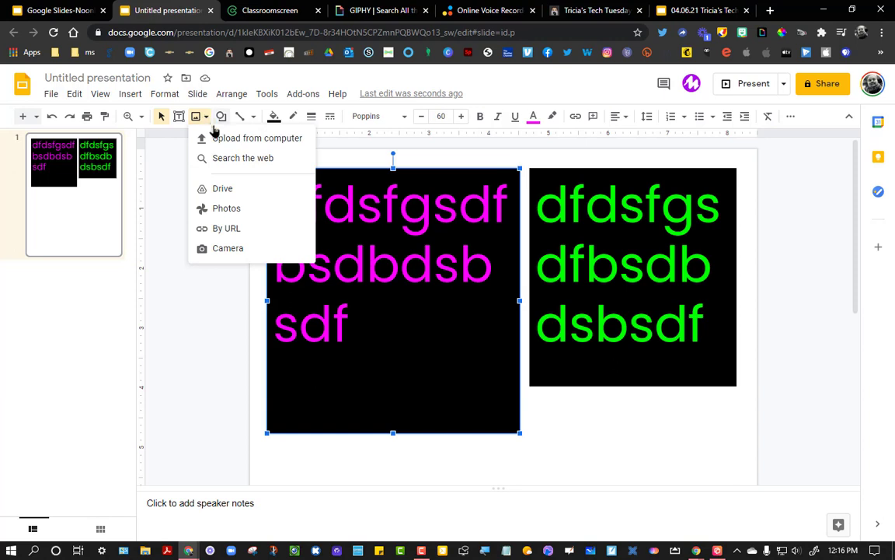
pyautogui.click(249, 159)
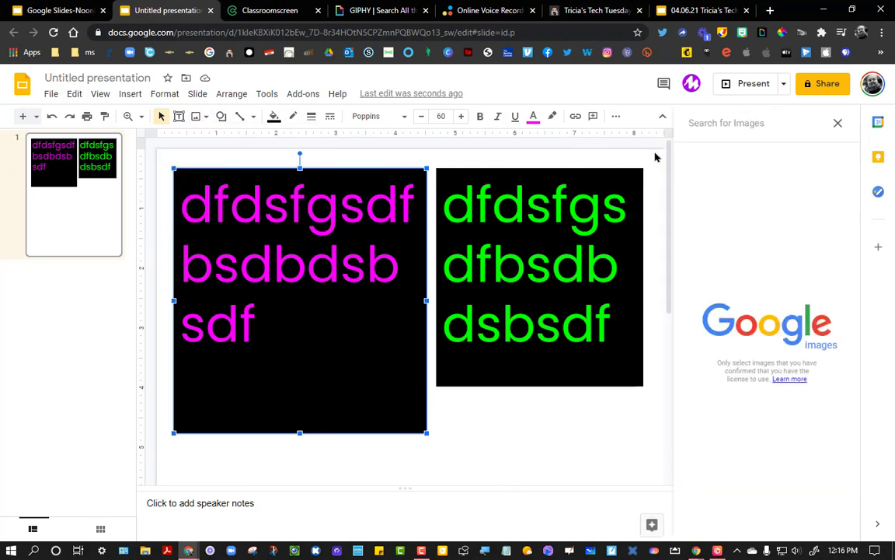
pyautogui.write('transpar')
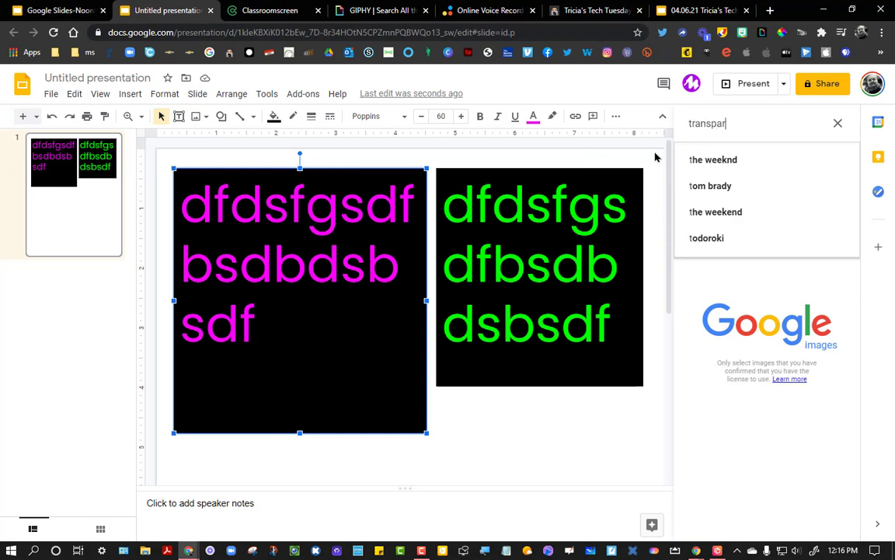
pyautogui.write('ent png apple')
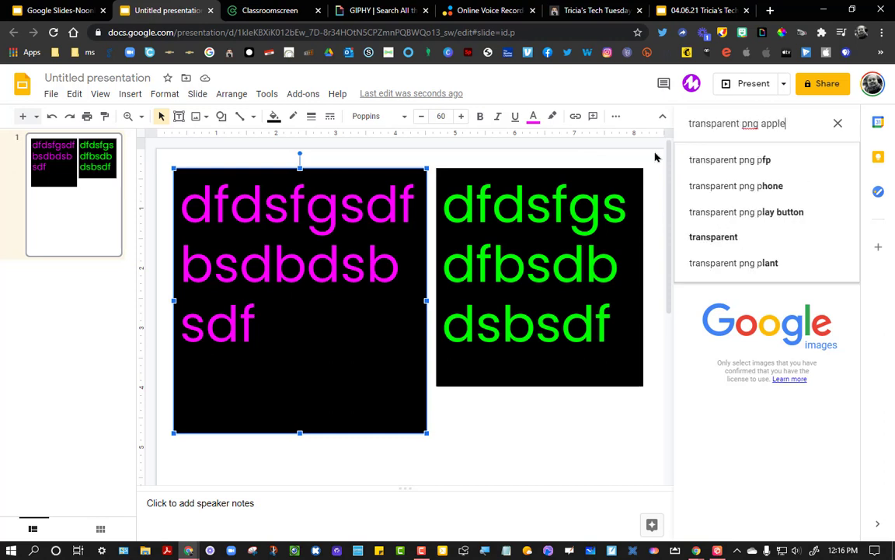
pyautogui.press('Return')
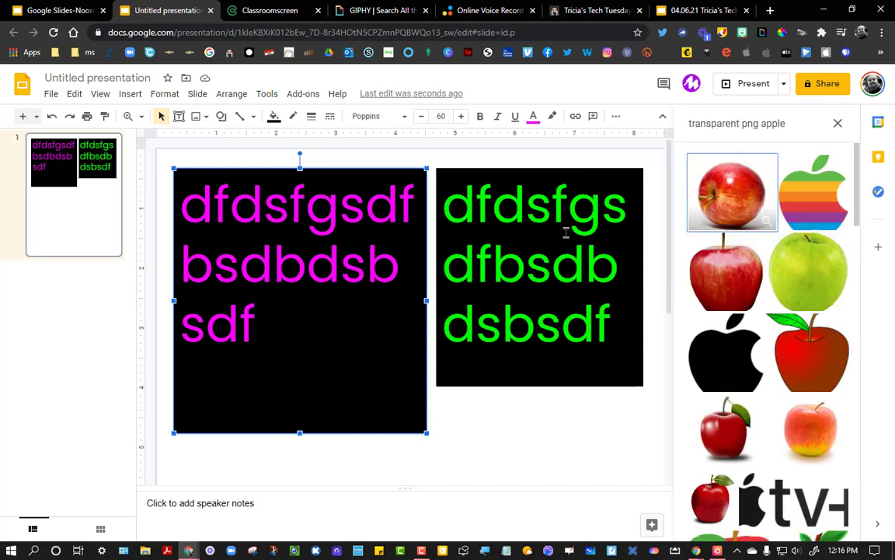
# - Insert the first red apple photo from the image results into the empty area below the text boxes
pyautogui.scroll(-3, 479, 294)
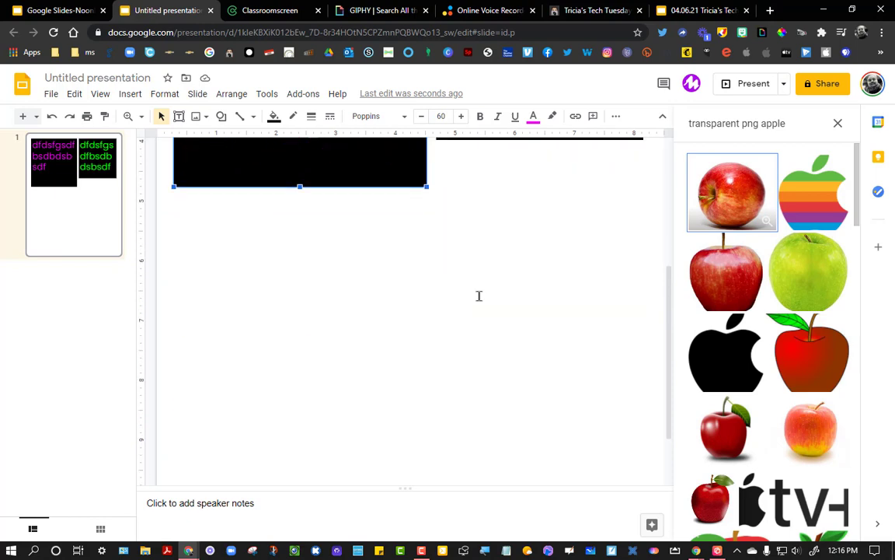
pyautogui.scroll(3, 479, 296)
pyautogui.scroll(-1, 479, 295)
pyautogui.scroll(1, 479, 295)
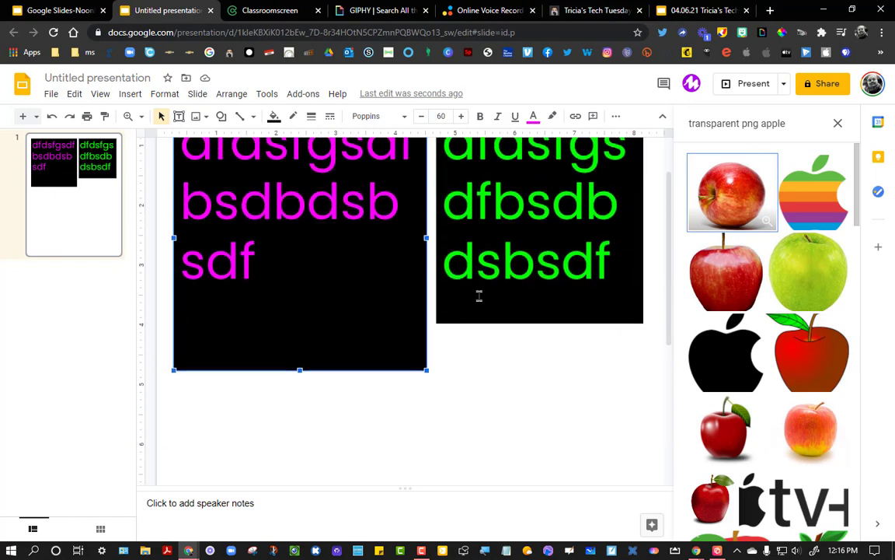
pyautogui.scroll(-1, 479, 295)
pyautogui.scroll(1, 479, 295)
pyautogui.scroll(-1, 478, 295)
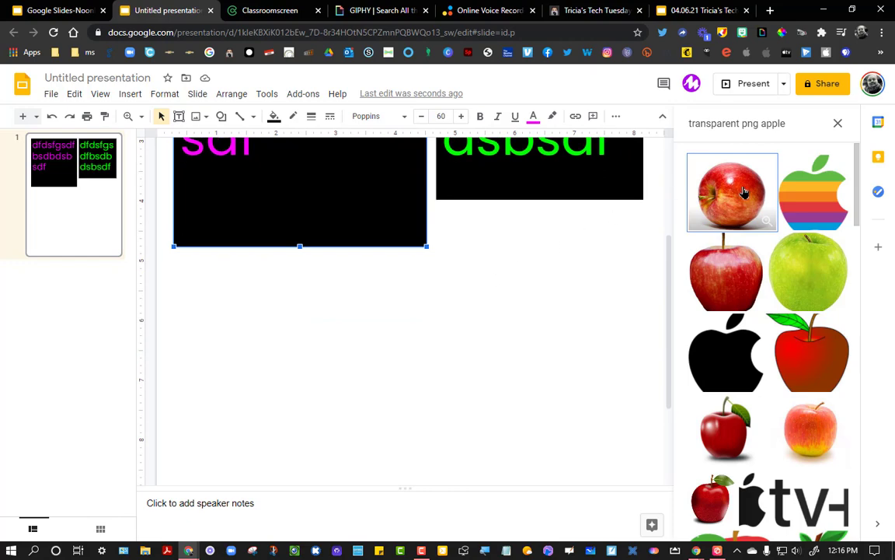
pyautogui.moveTo(744, 192); pyautogui.dragTo(289, 310)
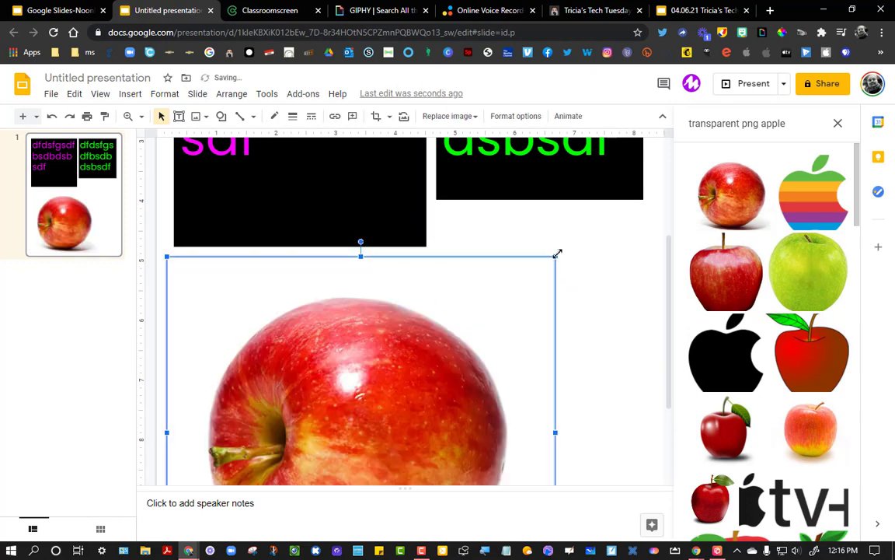
# - Shrink the apple image to about 4.1 by 3.7 inches and place it beneath the magenta text box
pyautogui.moveTo(557, 254); pyautogui.dragTo(411, 387)
pyautogui.moveTo(337, 400); pyautogui.dragTo(343, 288)
pyautogui.scroll(-2, 529, 287)
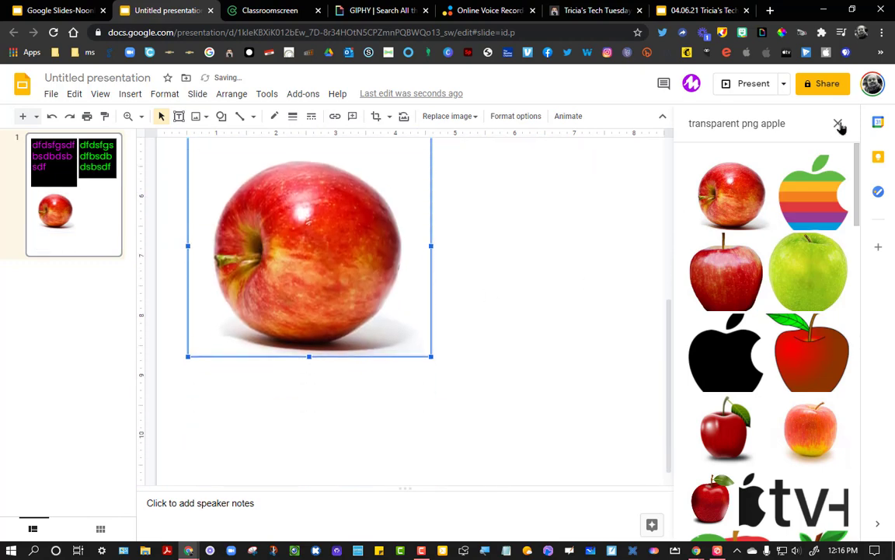
# - Close the image search and try to rotate the apple image freehand
pyautogui.click(838, 124)
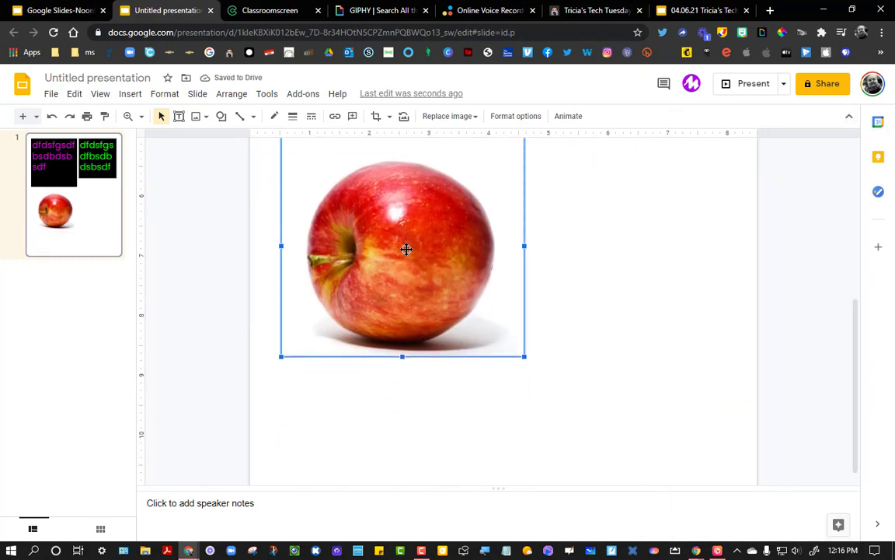
pyautogui.scroll(1, 424, 272)
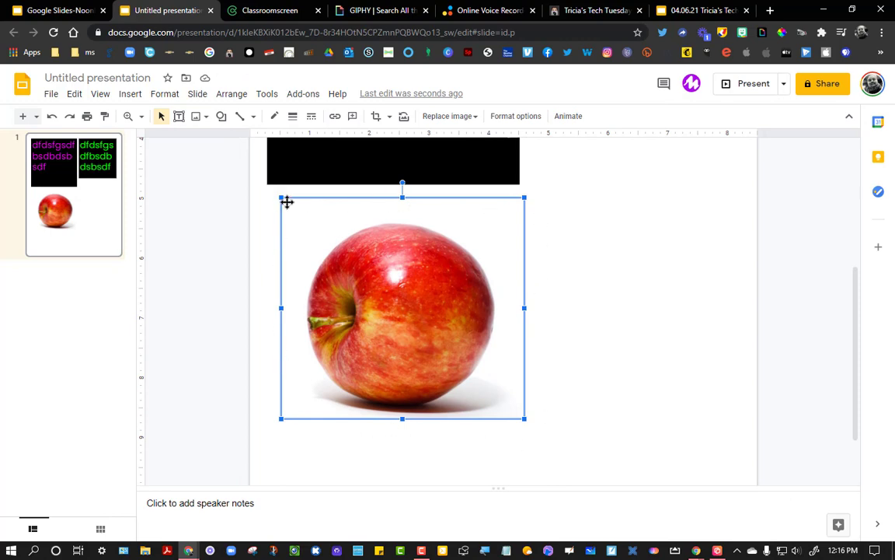
pyautogui.moveTo(392, 185); pyautogui.dragTo(406, 225)
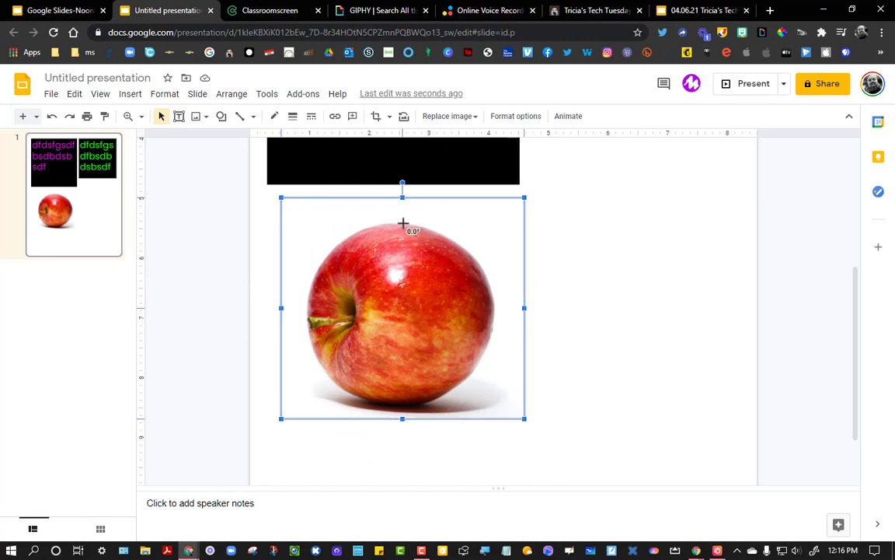
# - Set the apple image's width and height to 4 inches each in its format options
pyautogui.click(516, 117)
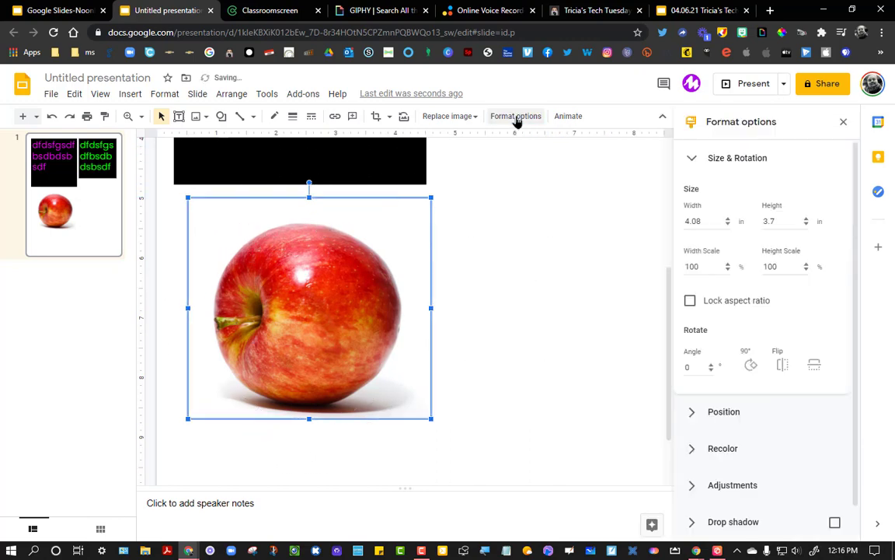
pyautogui.click(700, 156)
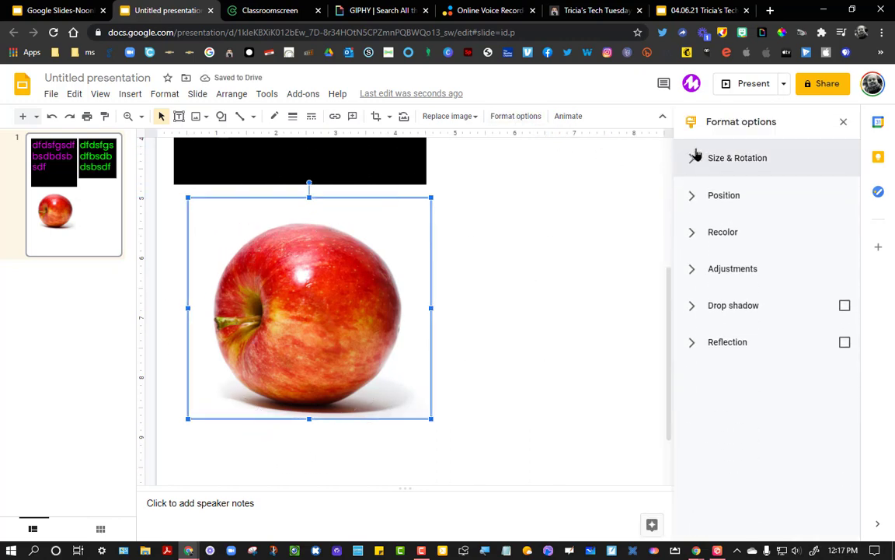
pyautogui.click(697, 156)
pyautogui.click(709, 221)
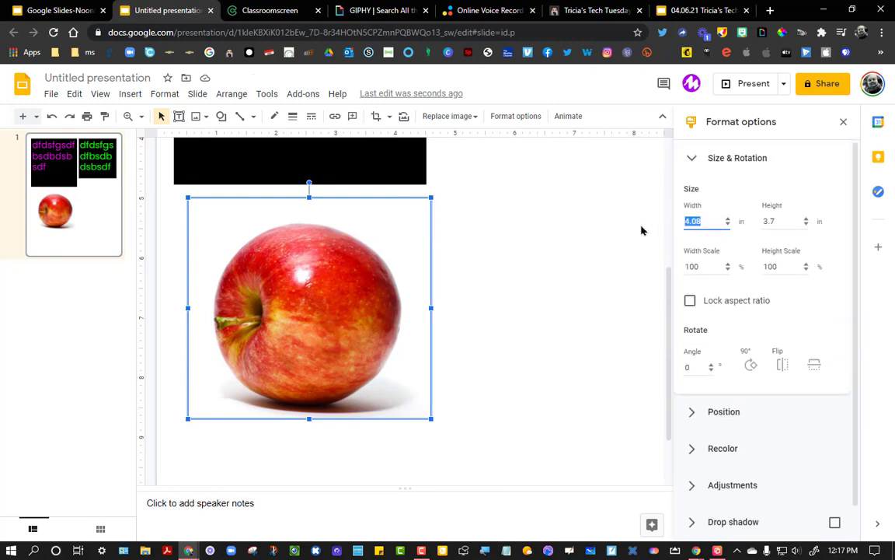
pyautogui.write('4')
pyautogui.press('Tab')
pyautogui.write('4')
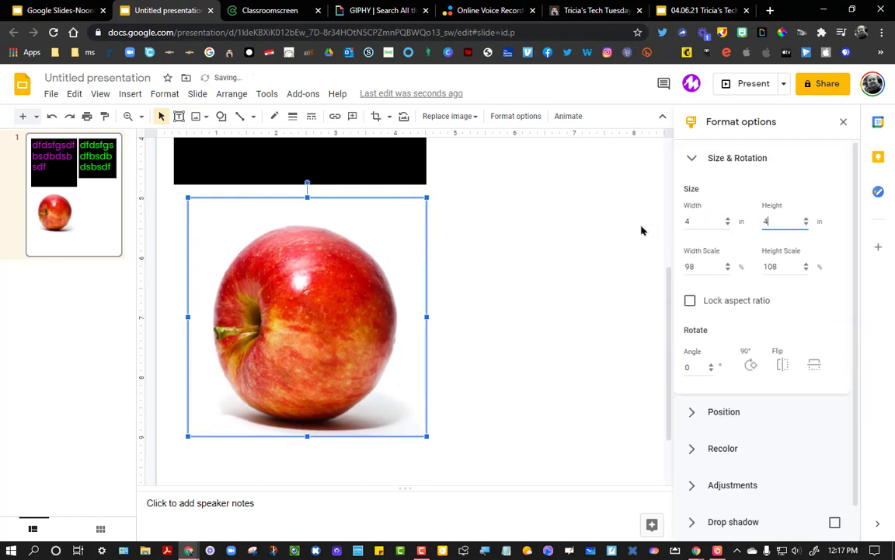
# - Try the transparency adjustment on the apple image and add a drop shadow to it
pyautogui.scroll(-1, 781, 218)
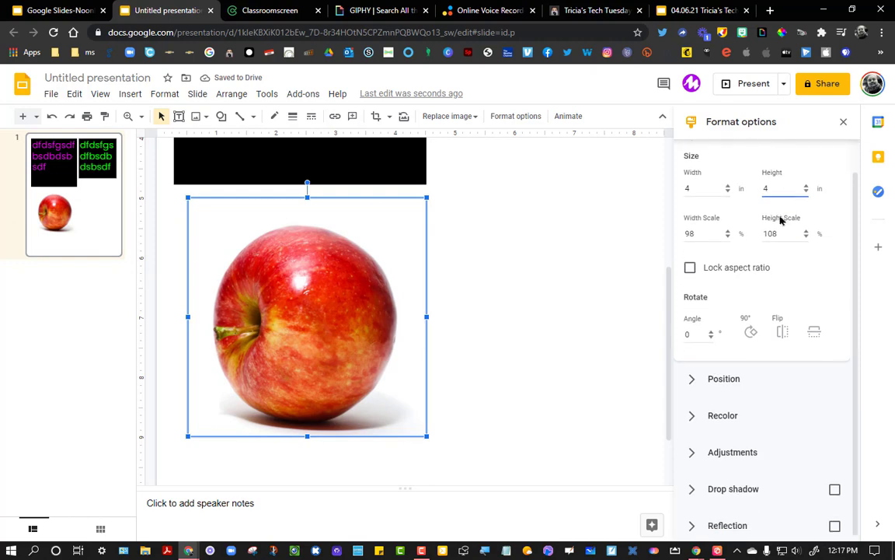
pyautogui.click(695, 454)
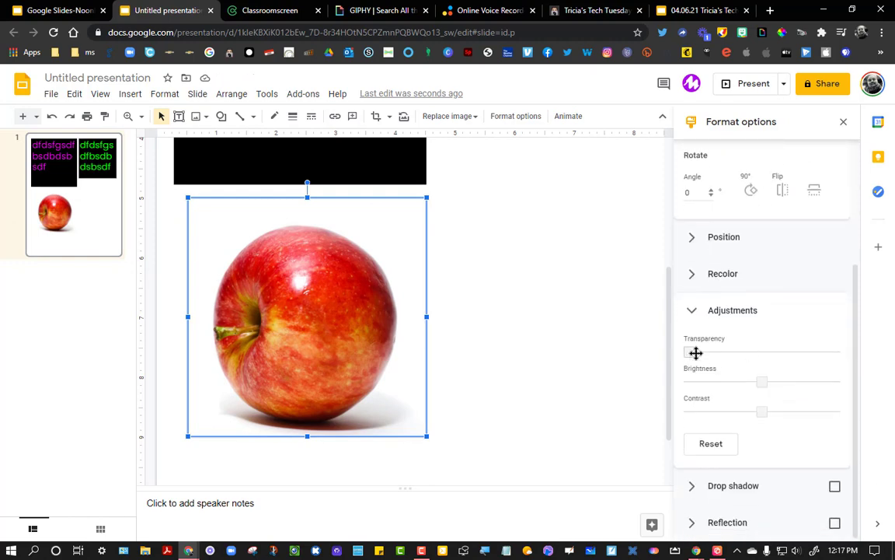
pyautogui.moveTo(695, 352)
pyautogui.mouseDown()
pyautogui.moveTo(764, 351)
pyautogui.moveTo(691, 351)
pyautogui.mouseUp()
pyautogui.click(695, 311)
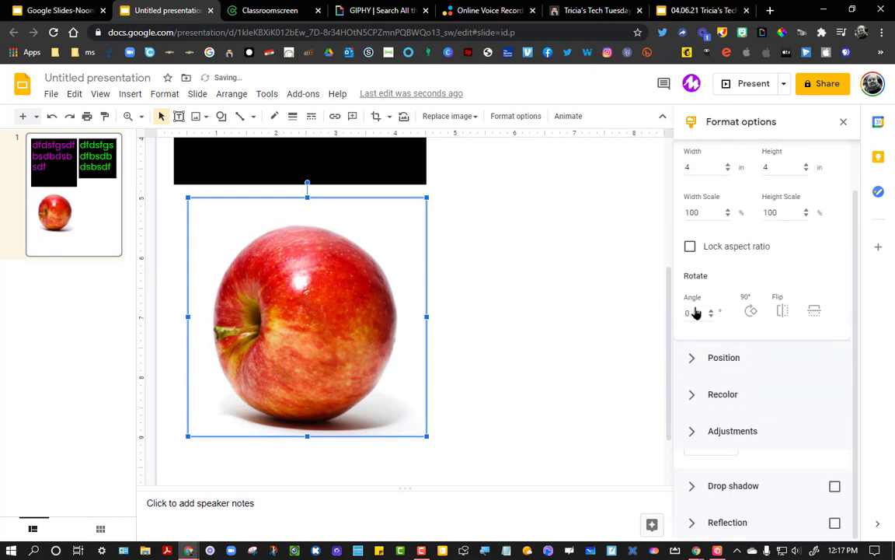
pyautogui.click(695, 488)
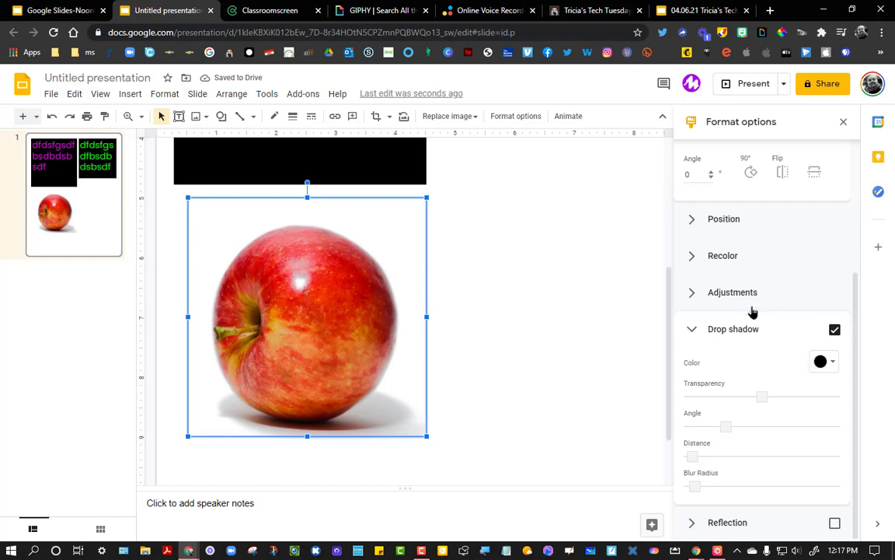
pyautogui.click(843, 122)
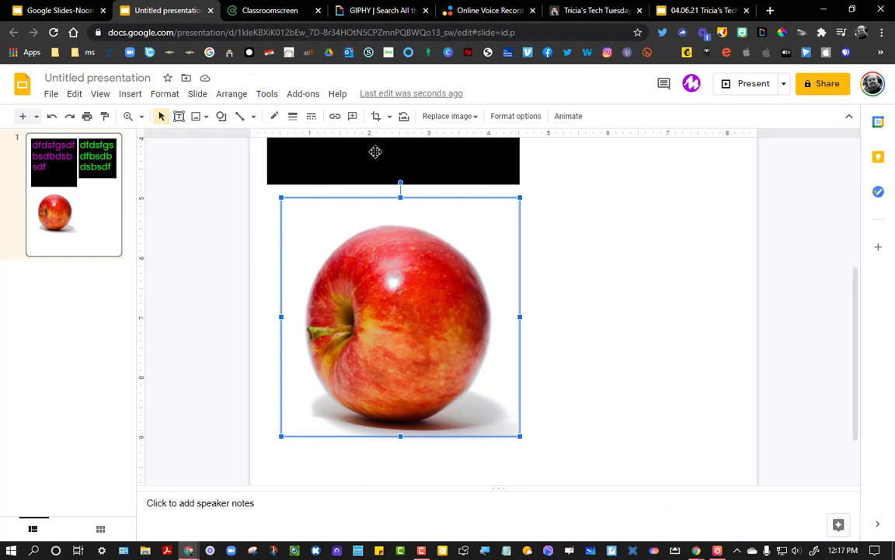
# - Delete the apple photo and insert the cartoon apple with a smiling face from the "transparent png apple" web image results
pyautogui.press('Delete')
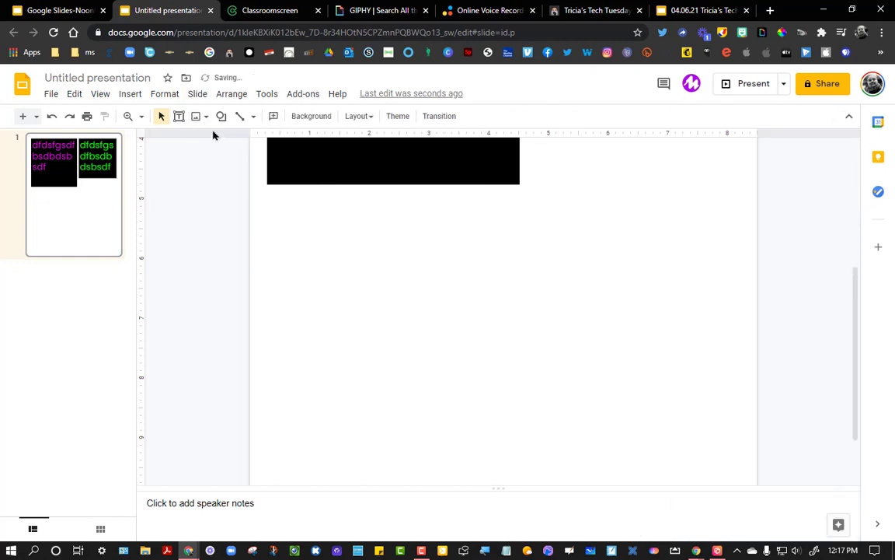
pyautogui.click(196, 115)
pyautogui.click(243, 157)
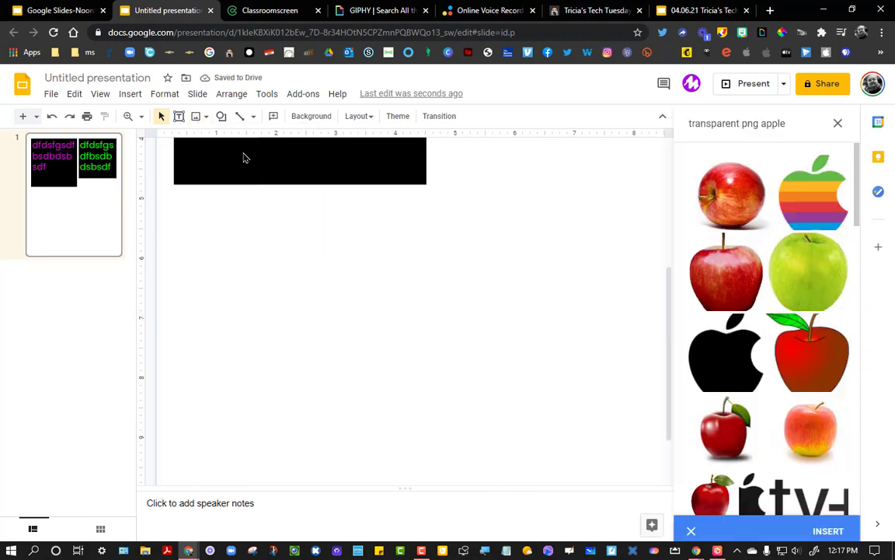
pyautogui.click(735, 122)
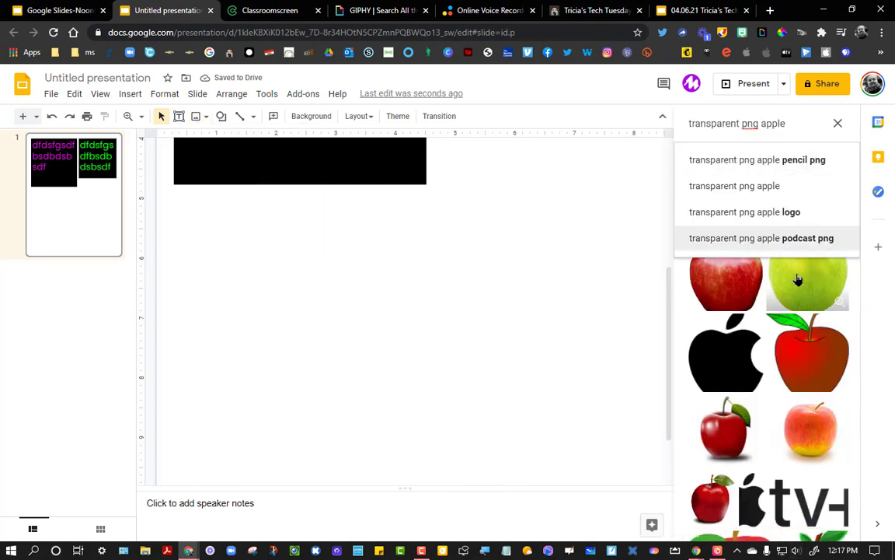
pyautogui.scroll(-1, 567, 386)
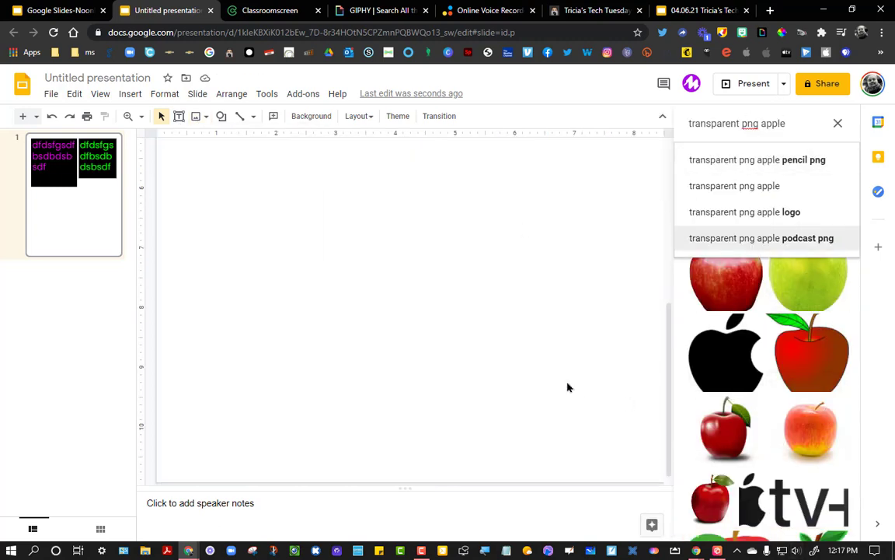
pyautogui.scroll(-1, 813, 451)
pyautogui.scroll(-2, 814, 451)
pyautogui.click(750, 306)
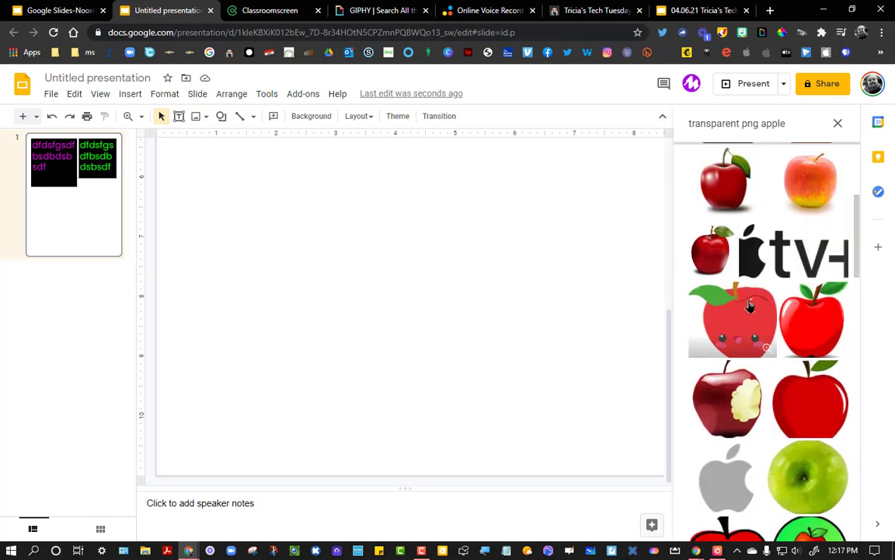
pyautogui.click(829, 525)
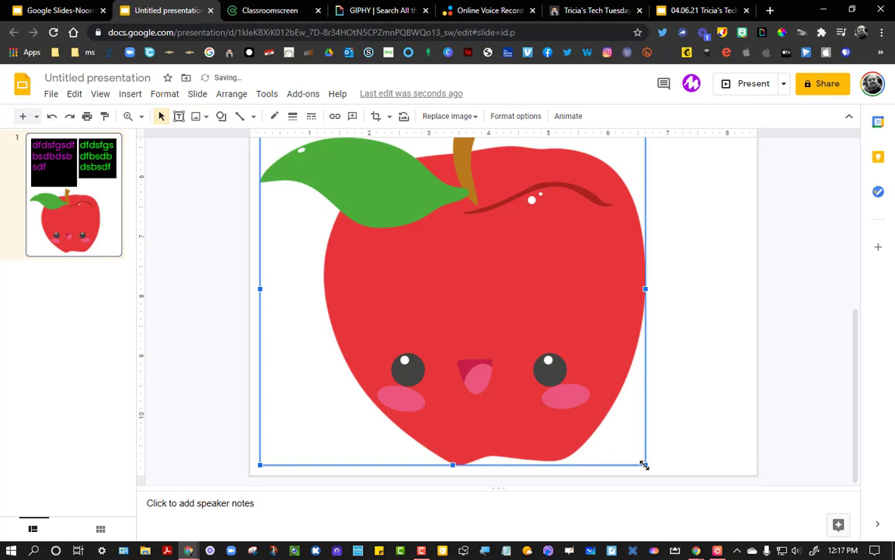
# - Shrink the cartoon apple image to about 3.65 by 3.33 inches and reduce the height of the speaker notes area
pyautogui.moveTo(644, 464); pyautogui.dragTo(497, 295)
pyautogui.scroll(3, 492, 287)
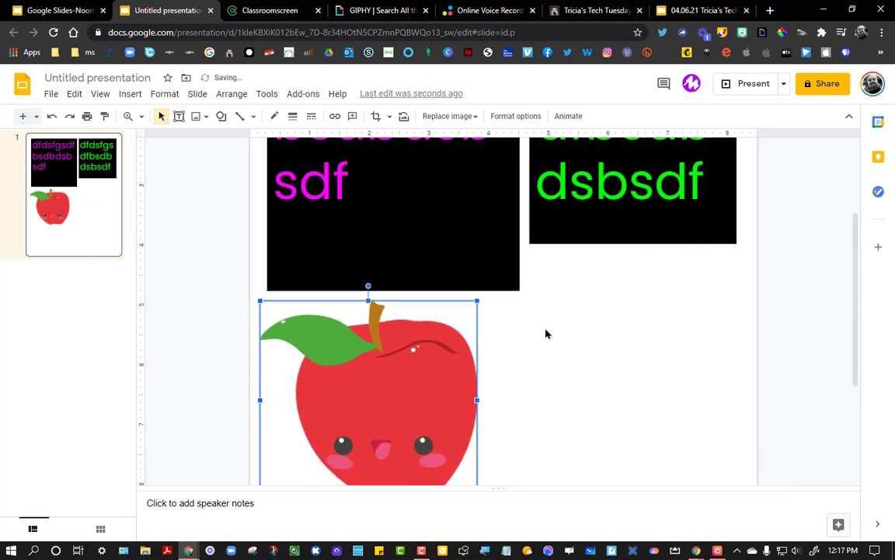
pyautogui.scroll(-2, 513, 404)
pyautogui.click(494, 511)
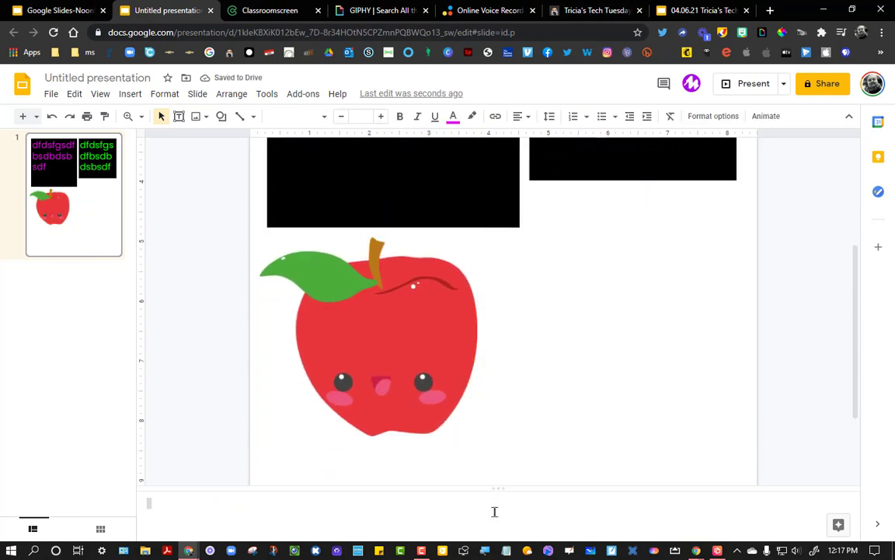
pyautogui.moveTo(497, 488); pyautogui.dragTo(500, 514)
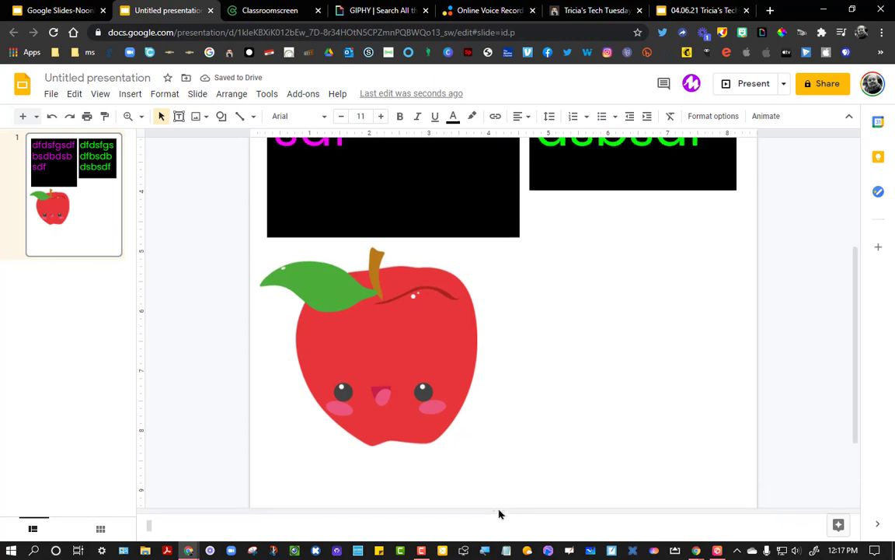
# - Set the cartoon apple image's width and height to 4 inches each in its format options
pyautogui.click(407, 339)
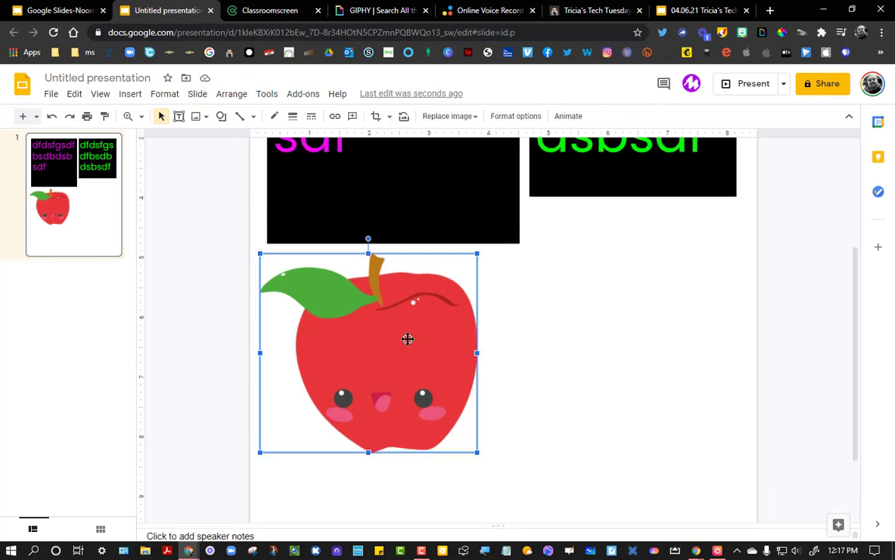
pyautogui.click(536, 122)
pyautogui.scroll(3, 687, 193)
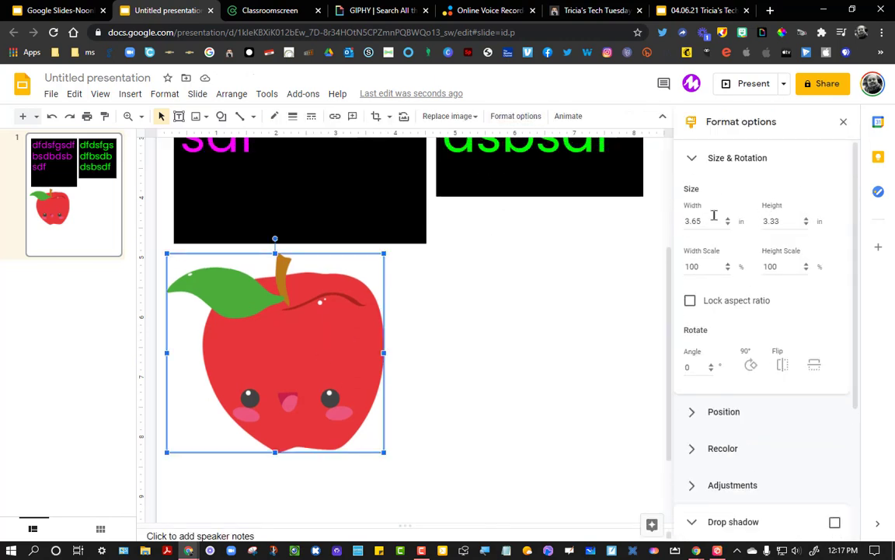
pyautogui.click(713, 218)
pyautogui.write('4')
pyautogui.press('Tab')
pyautogui.write('4')
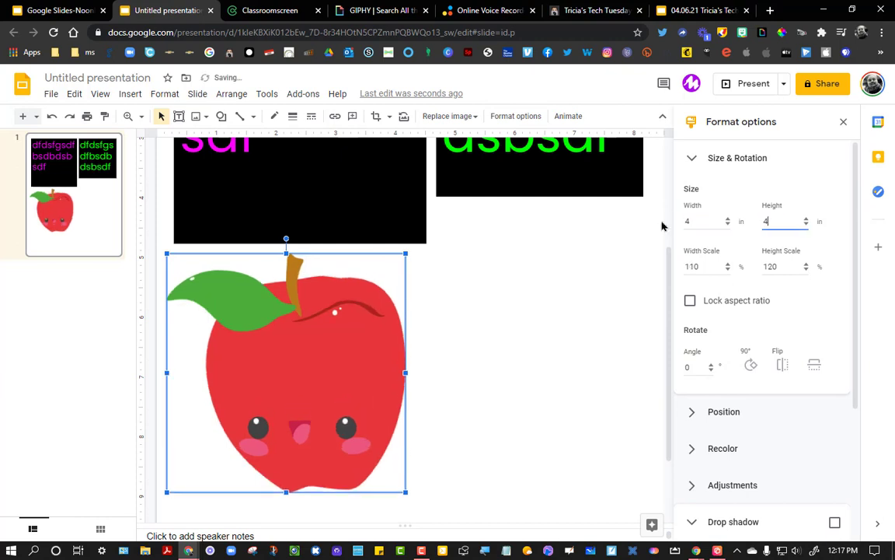
# - Add a drop shadow to the cartoon apple, increase its distance and angle, and reduce its transparency and blur radius to the minimum
pyautogui.scroll(-3, 732, 306)
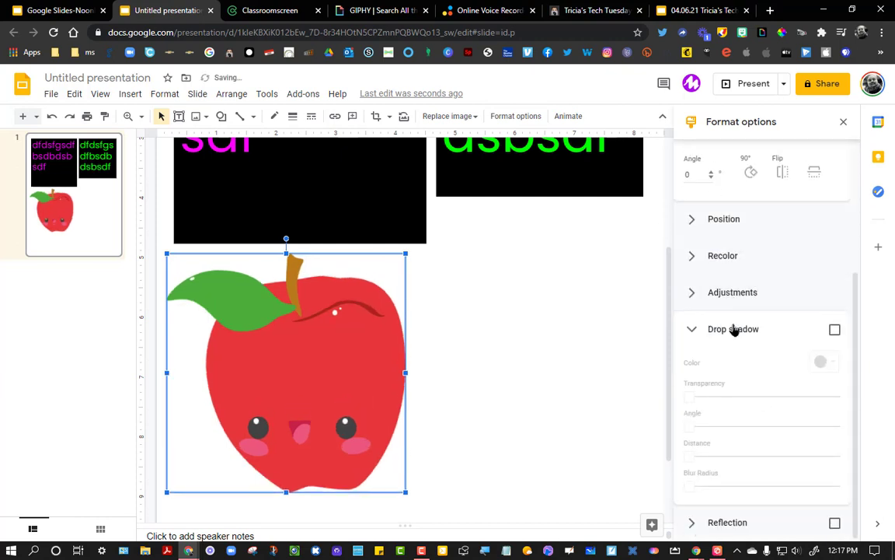
pyautogui.click(734, 328)
pyautogui.click(734, 482)
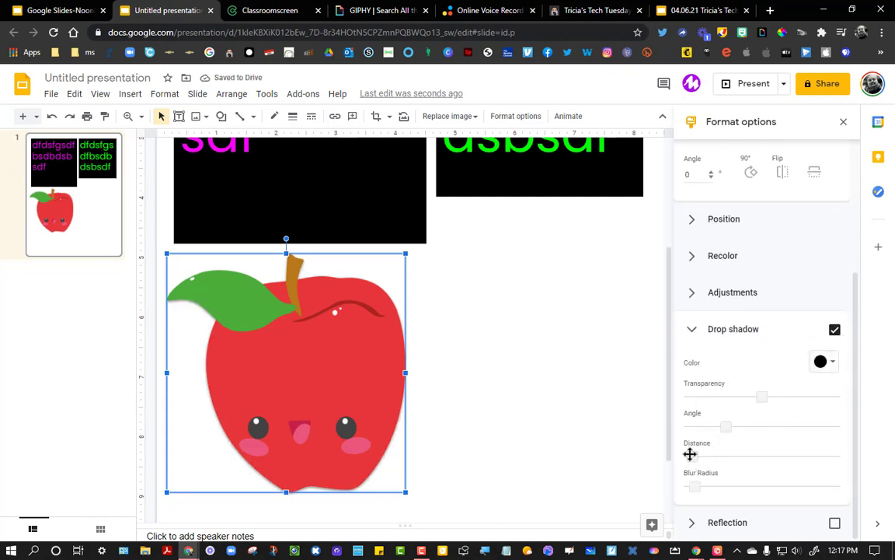
pyautogui.moveTo(691, 454); pyautogui.dragTo(737, 448)
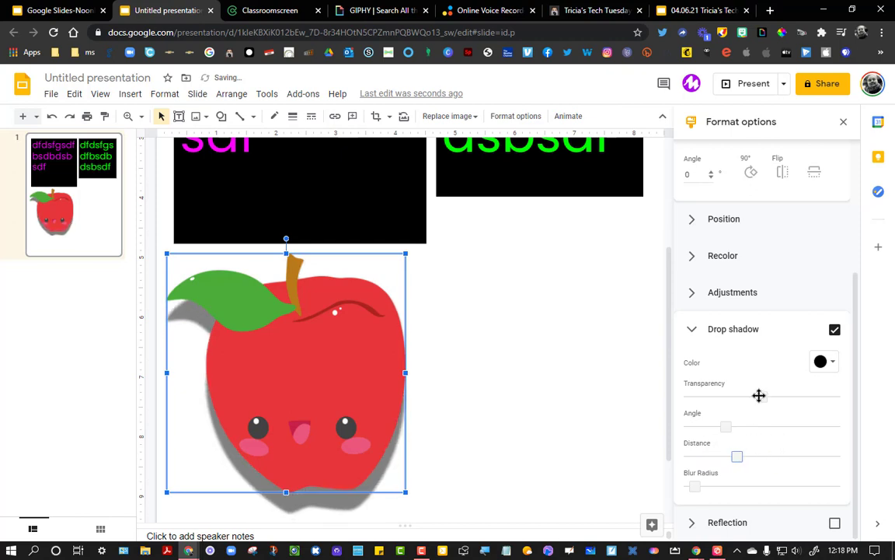
pyautogui.moveTo(755, 392); pyautogui.dragTo(663, 386)
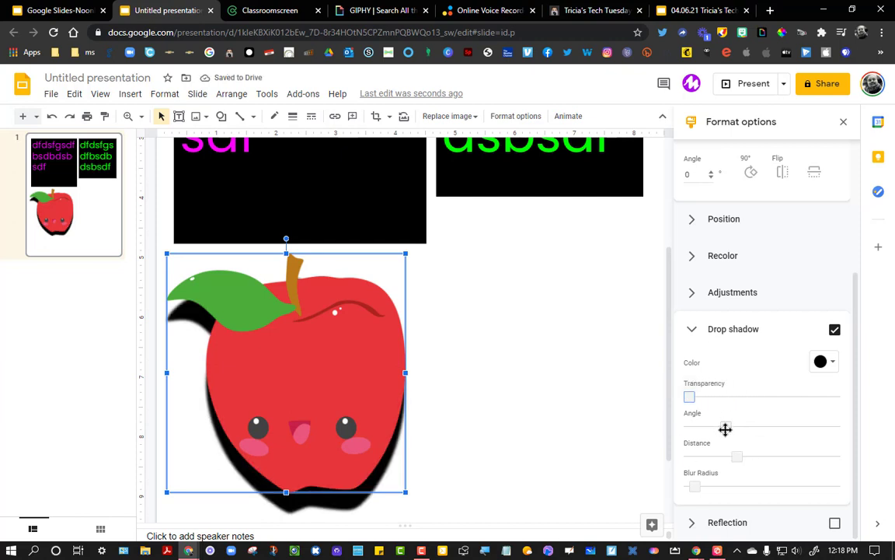
pyautogui.moveTo(724, 426); pyautogui.dragTo(759, 404)
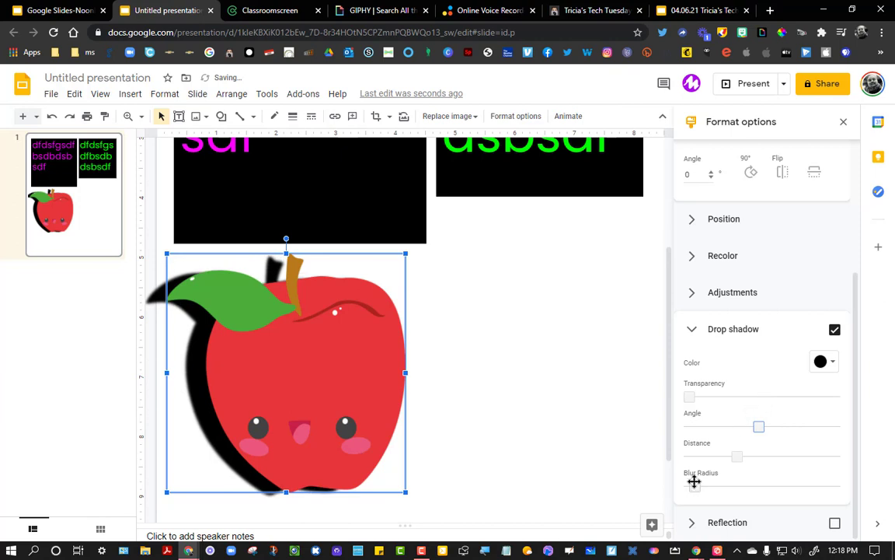
pyautogui.moveTo(694, 481)
pyautogui.mouseDown()
pyautogui.moveTo(737, 479)
pyautogui.moveTo(679, 489)
pyautogui.moveTo(765, 480)
pyautogui.moveTo(683, 485)
pyautogui.mouseUp()
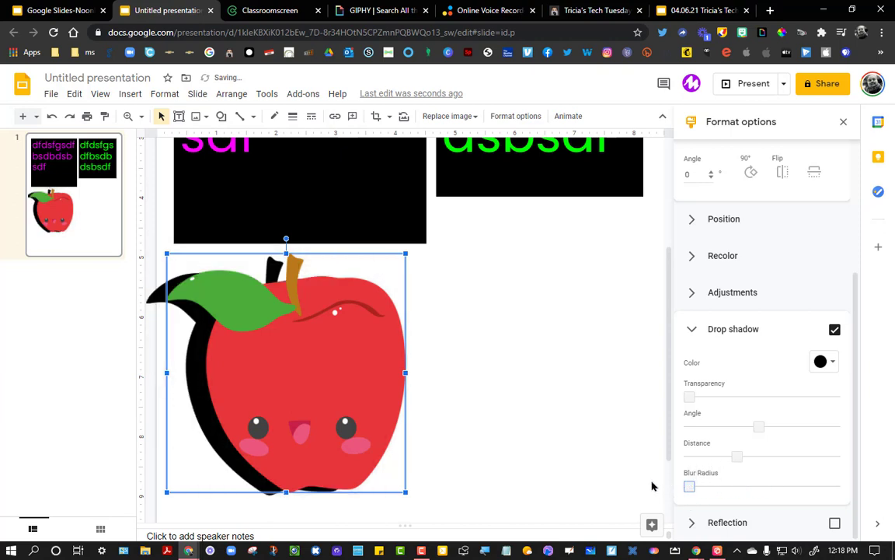
# - Recolor the cartoon apple's drop shadow yellow, and turn the drop shadow off
pyautogui.click(825, 361)
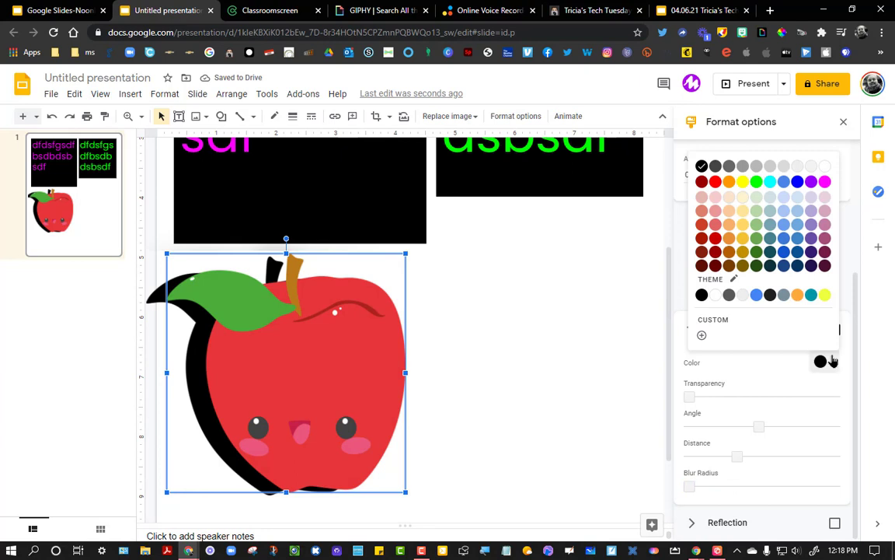
pyautogui.click(743, 181)
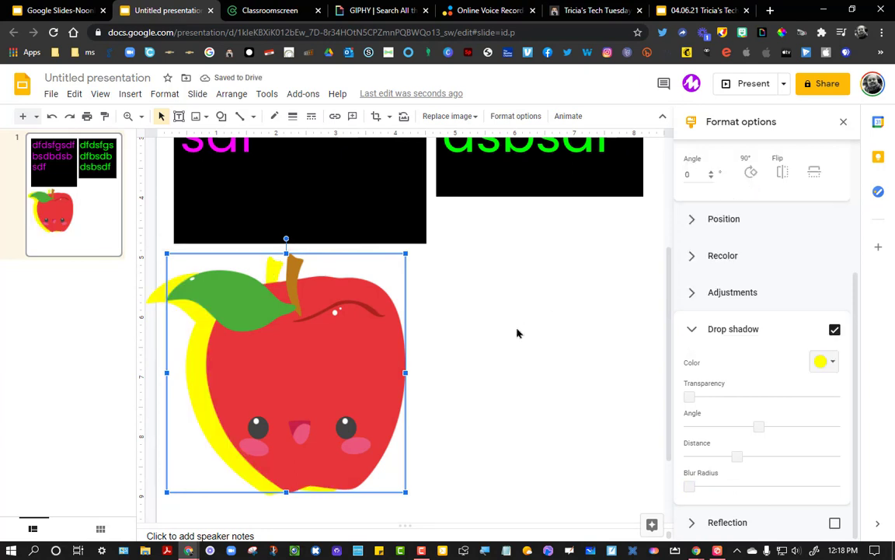
pyautogui.click(834, 329)
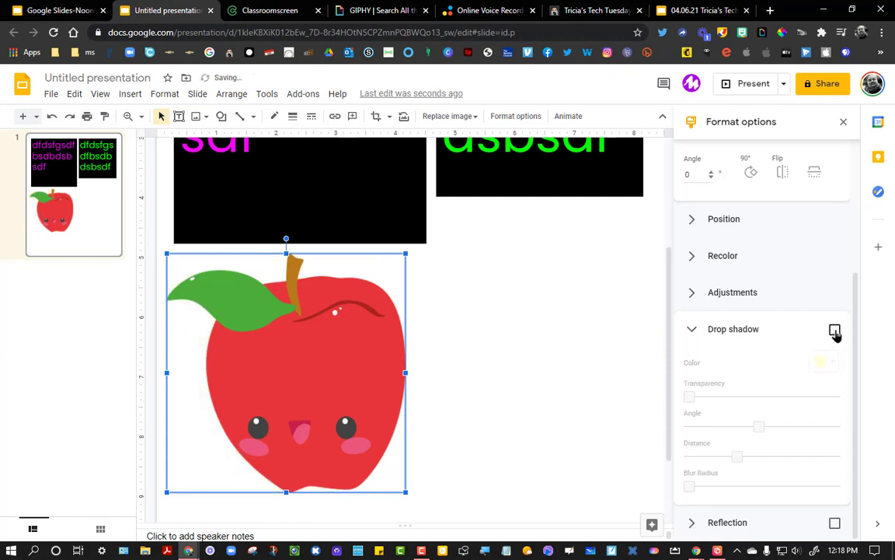
# - Shrink the cartoon apple image from its corner to about 3.08 by 3.08 inches and collapse the drop shadow settings
pyautogui.scroll(-3, 599, 340)
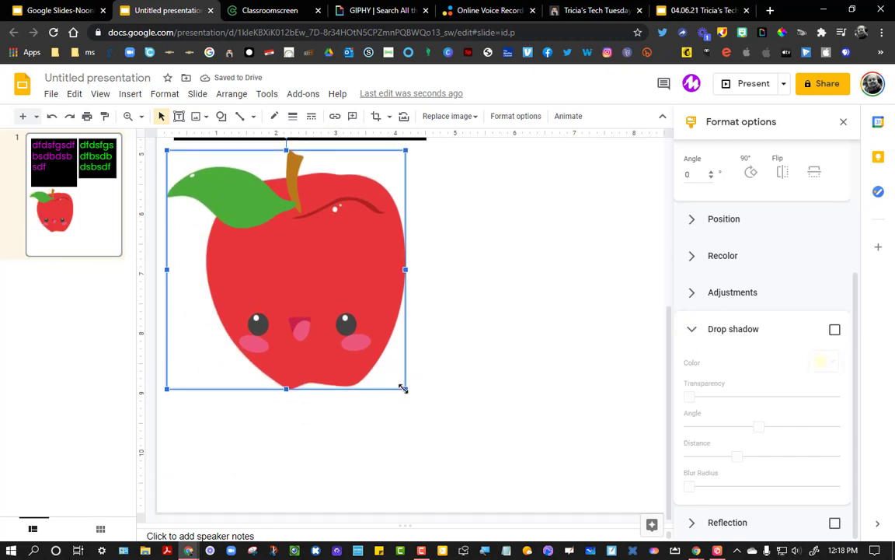
pyautogui.moveTo(403, 389); pyautogui.dragTo(351, 302)
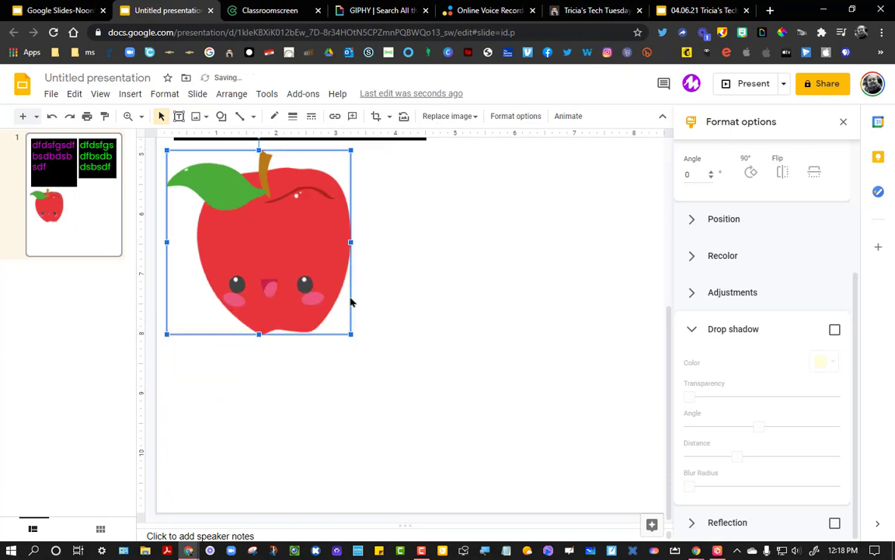
pyautogui.click(692, 330)
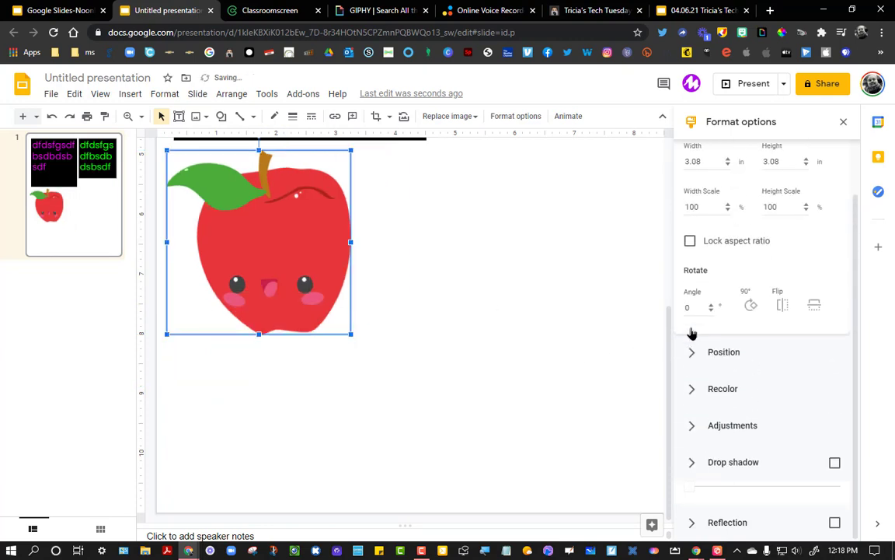
# - Add a reflection to the cartoon apple with about half transparency, slightly more distance and a smaller size, and close the format options
pyautogui.click(835, 523)
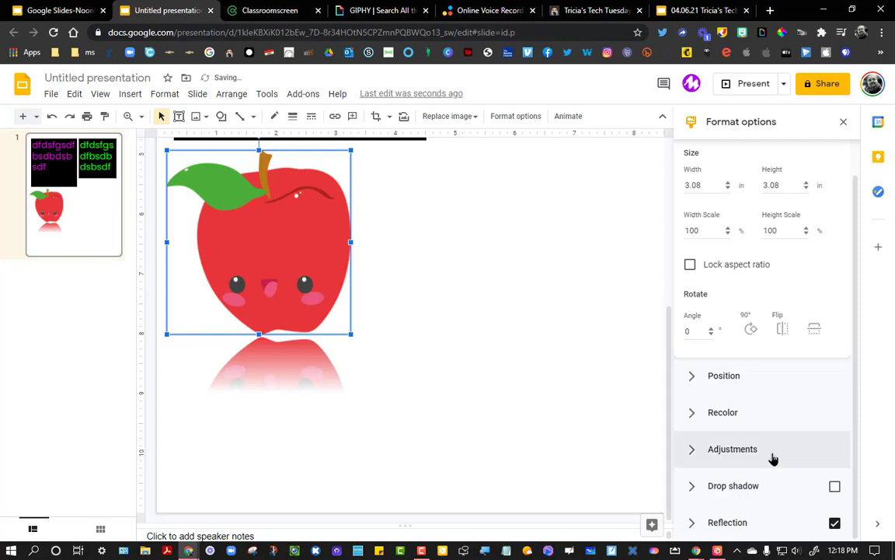
pyautogui.scroll(1, 700, 194)
pyautogui.click(691, 159)
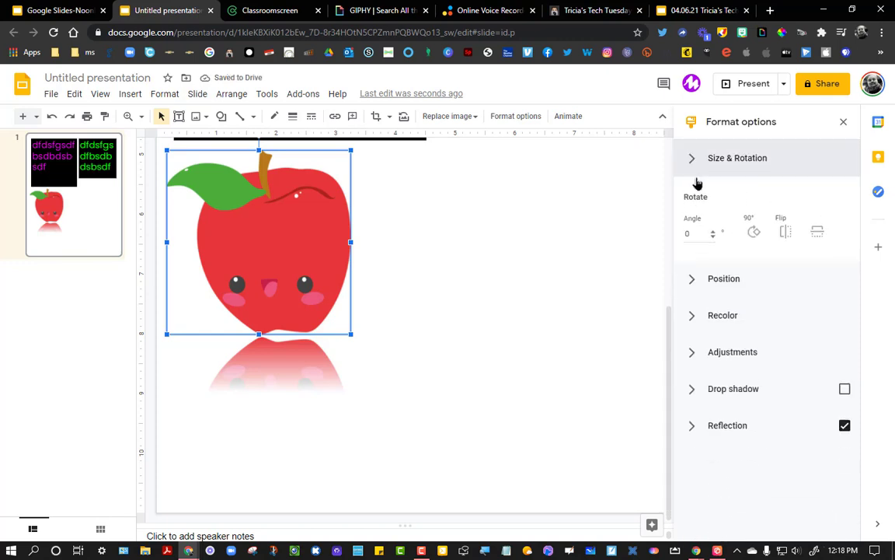
pyautogui.click(692, 342)
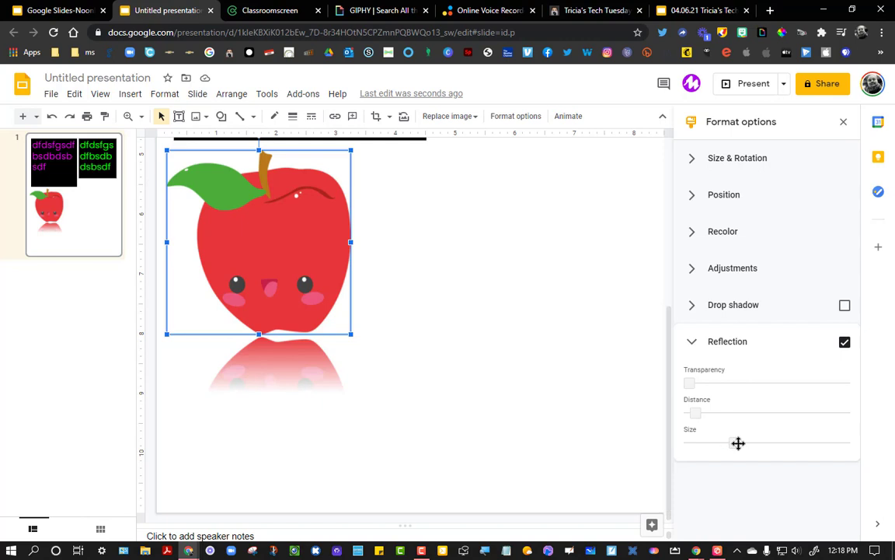
pyautogui.moveTo(738, 443); pyautogui.dragTo(767, 382)
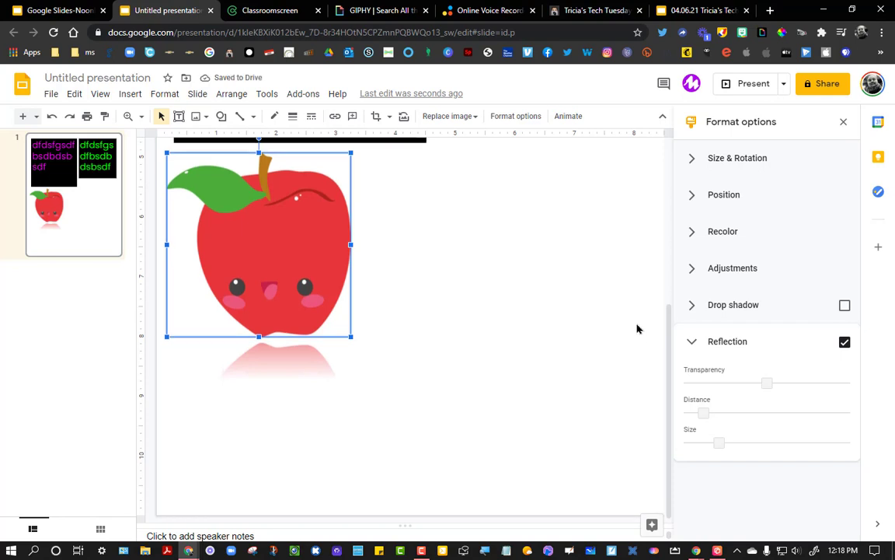
pyautogui.scroll(4, 637, 328)
pyautogui.click(845, 123)
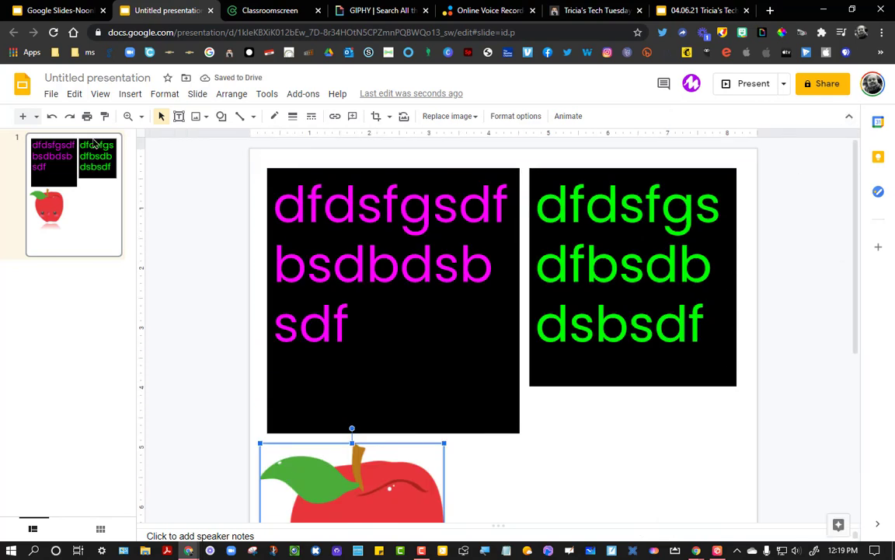
# - Open Google Photos as the image source for the slide and browse its albums
pyautogui.click(134, 95)
pyautogui.moveTo(143, 115)
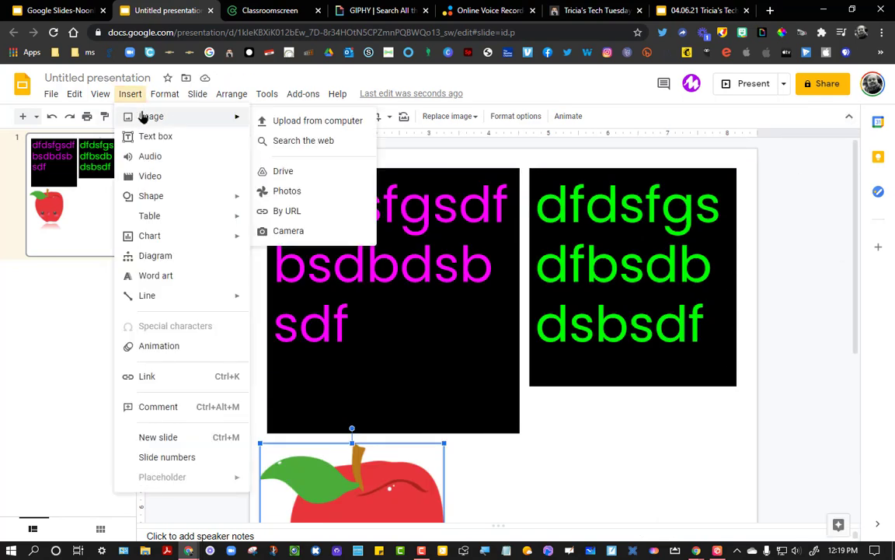
pyautogui.click(299, 194)
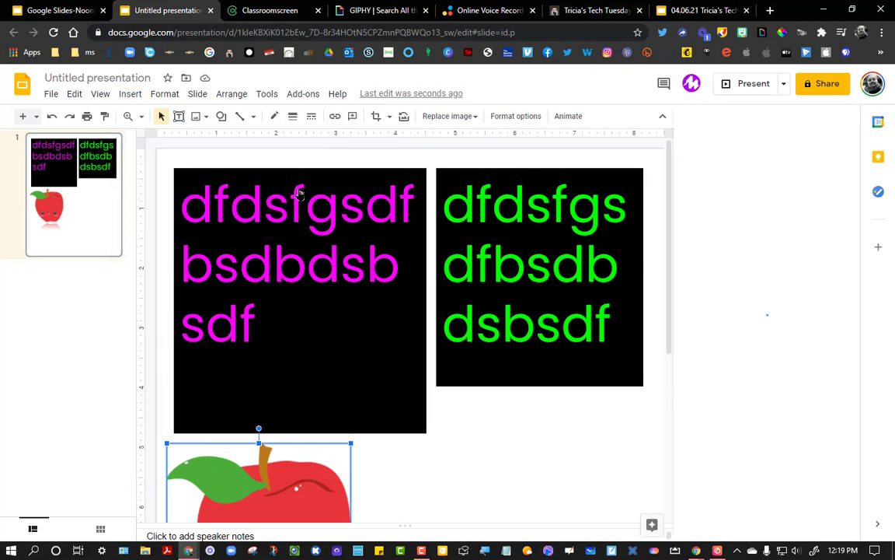
pyautogui.click(770, 157)
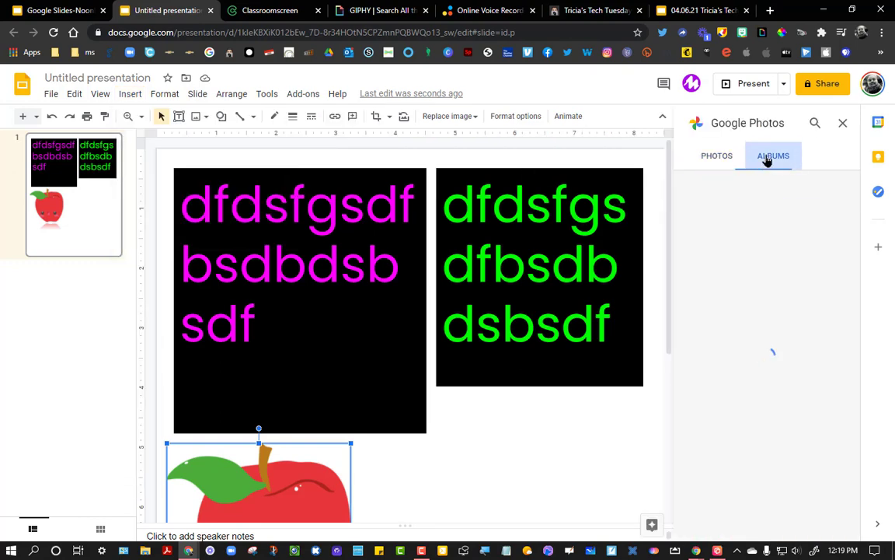